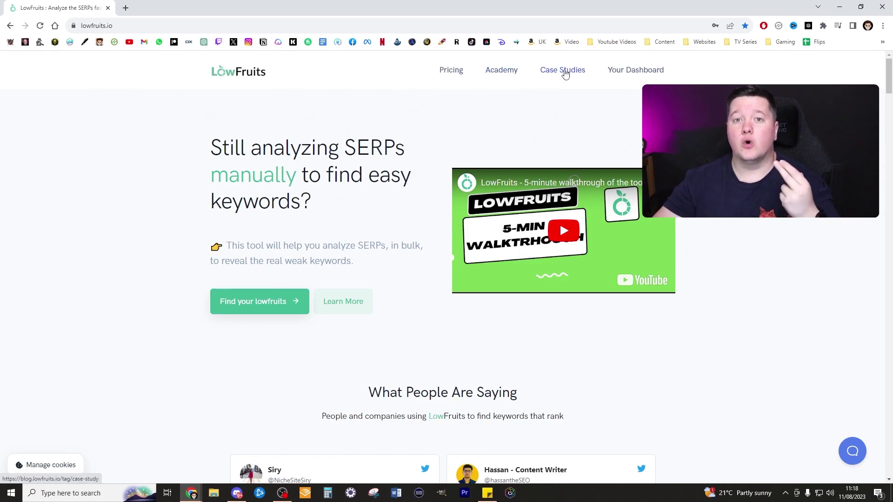
click(620, 67)
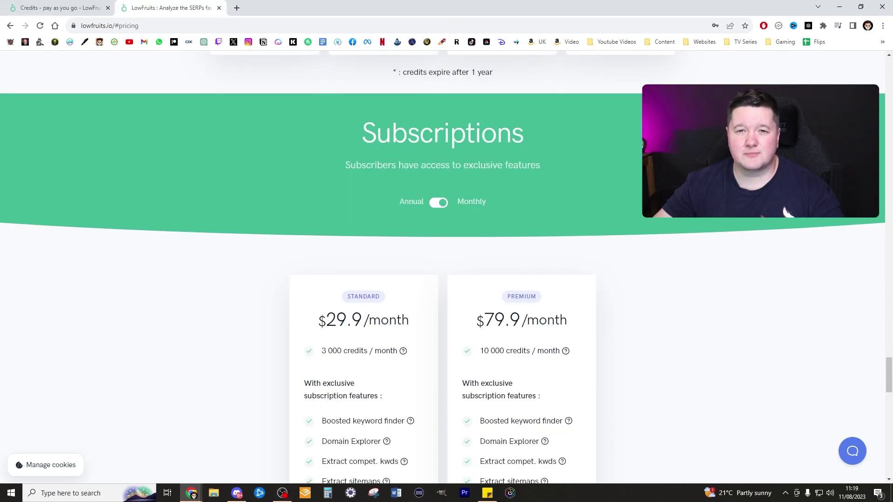
scroll(443, 267, down, 4)
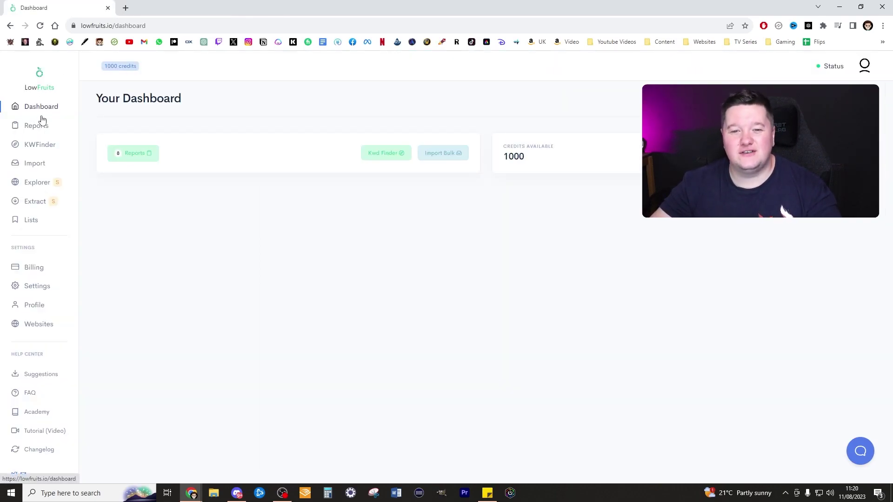
Open the Weak Domain Explorer and scroll through its list of English-language websites.
click(32, 183)
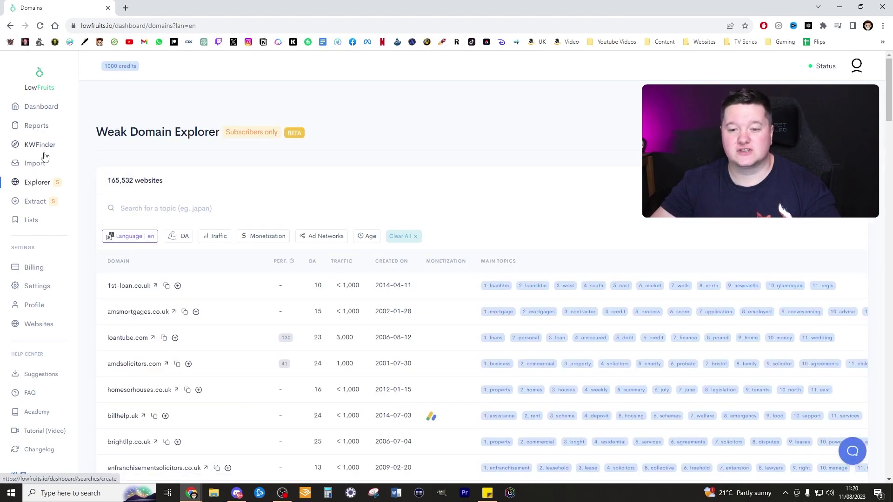
scroll(289, 125, down, 1)
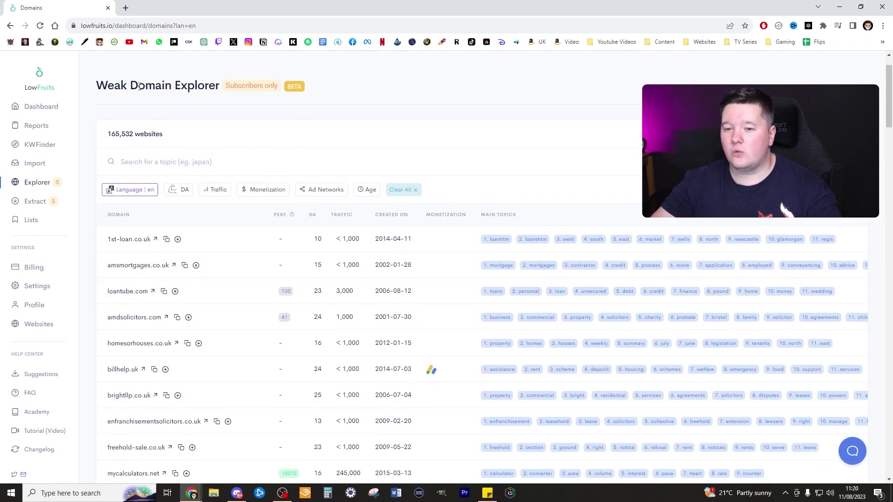
scroll(367, 143, down, 1)
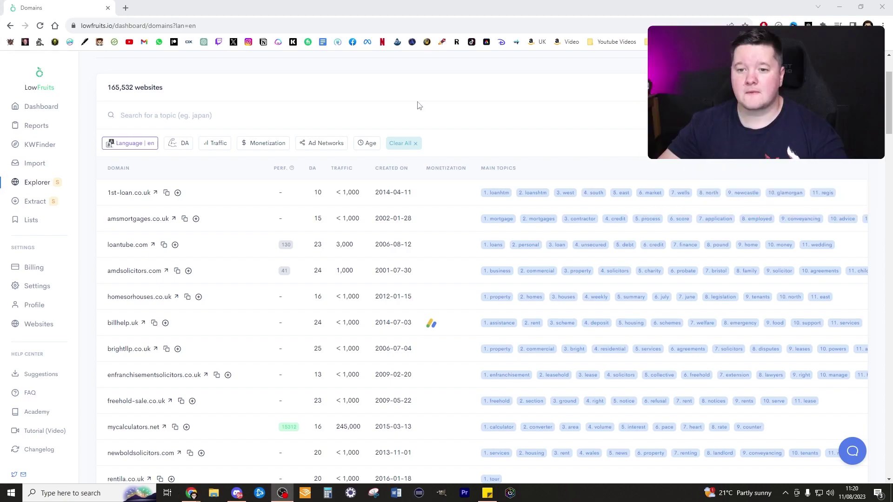
click(386, 110)
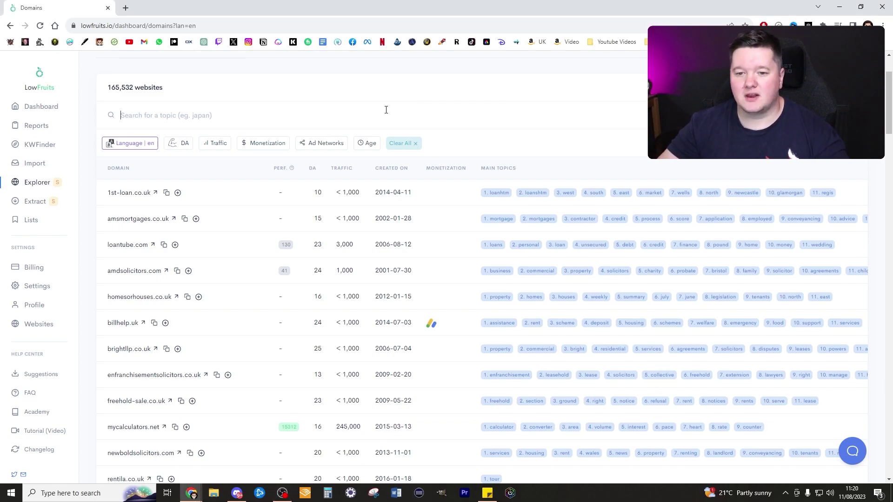
Open the Pen Beast blog in a second tab for reference, then return to Domains.
middle_click(84, 42)
click(140, 6)
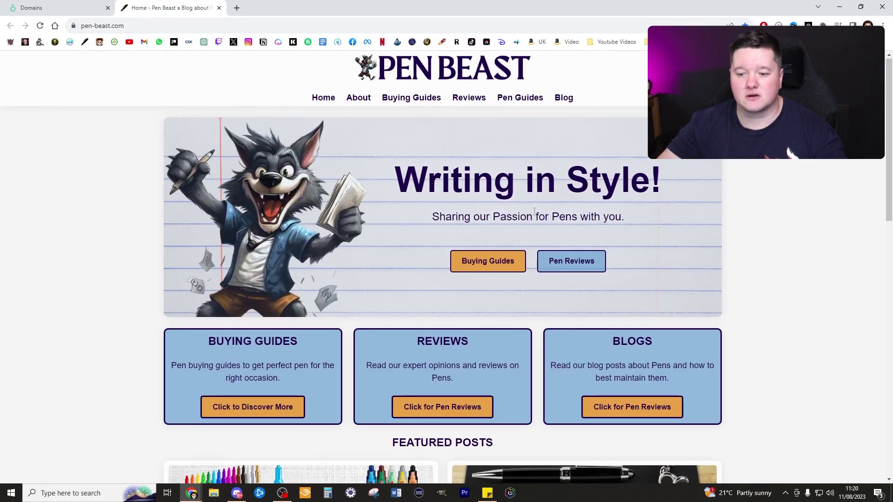
scroll(650, 238, down, 7)
scroll(649, 238, up, 7)
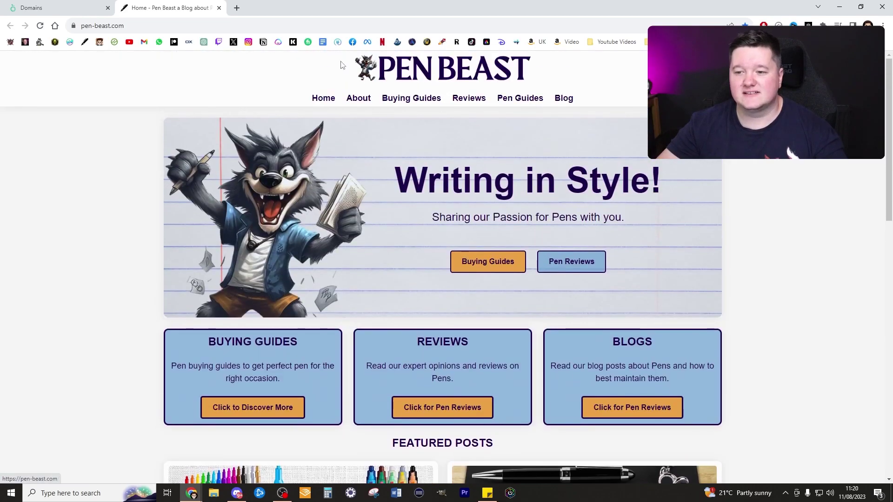
click(86, 4)
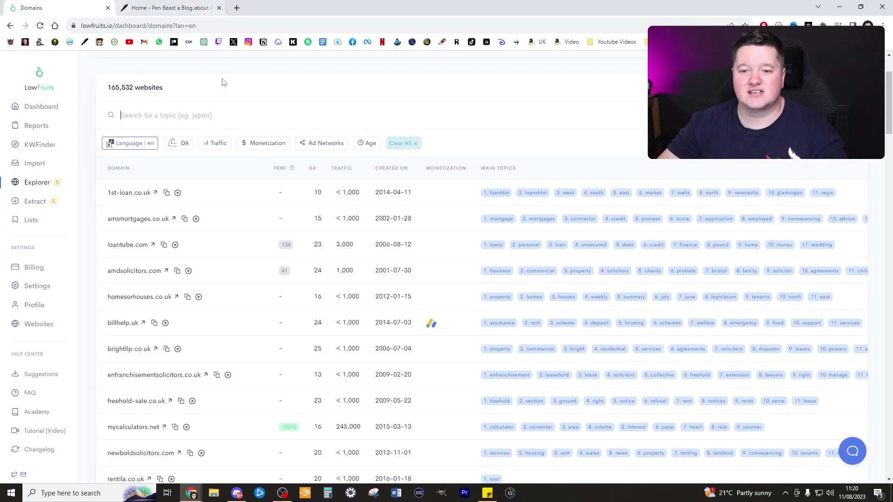
Search topics for 'pens', briefly try adding ballpoint and fountain, then revert to just 'pens'.
text(pens)
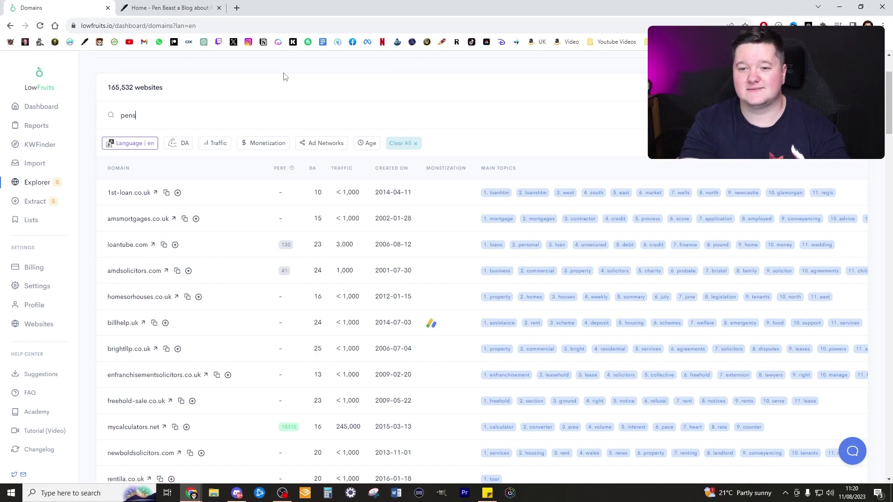
key(Return)
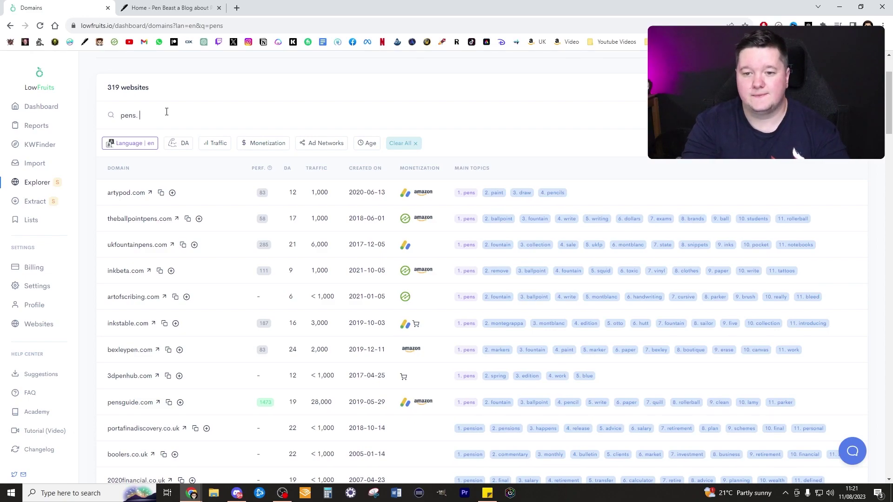
text(ballpoint)
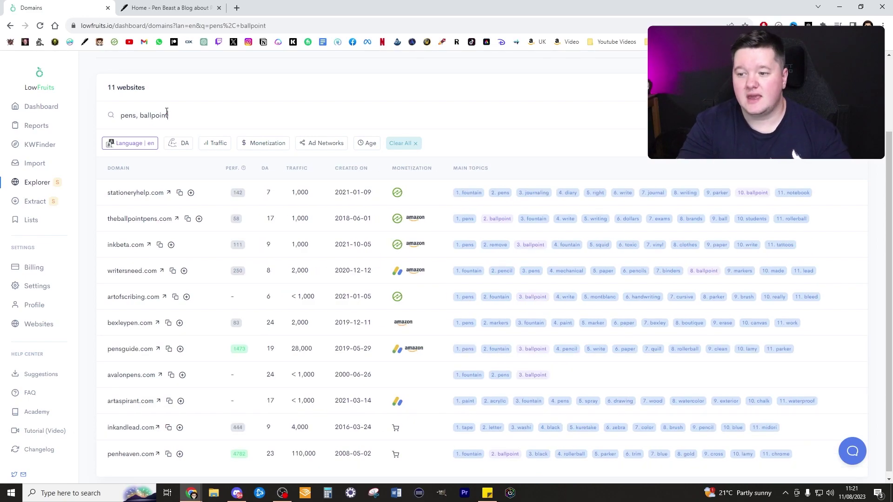
double_click(157, 106)
key(BackSpace)
text(fount)
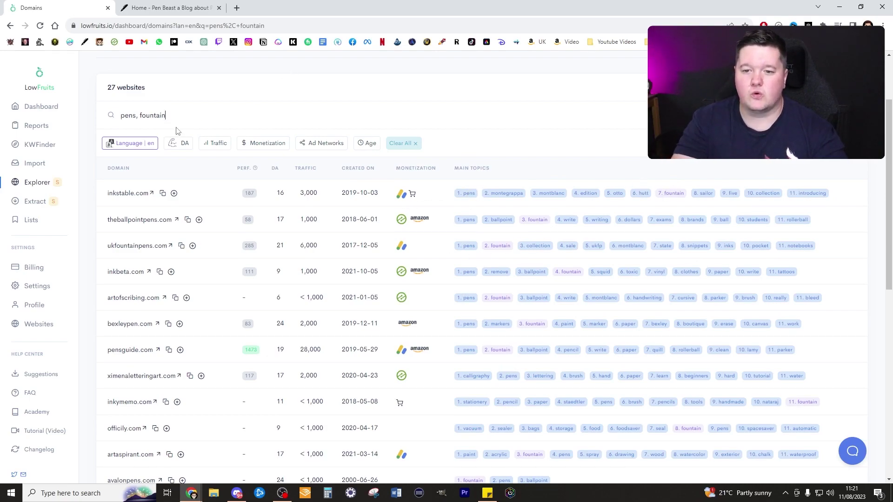
key(ctrl+BackSpace)
key(BackSpace)
key(BackSpace)
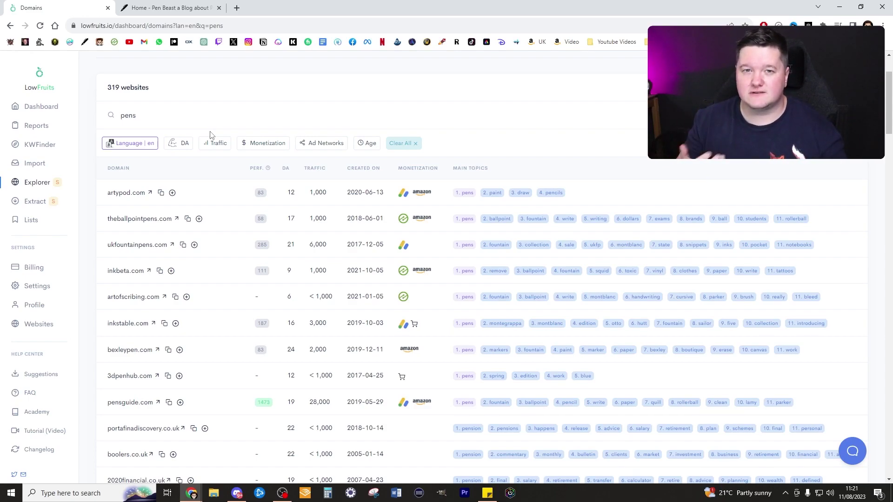
Filter the pens results to a maximum domain authority of 15.
click(189, 144)
click(262, 195)
text(15)
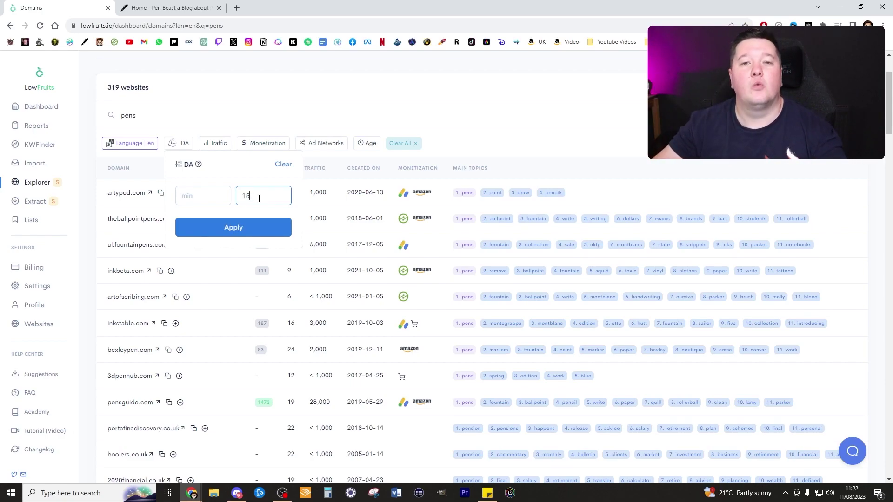
key(Return)
click(247, 231)
click(248, 234)
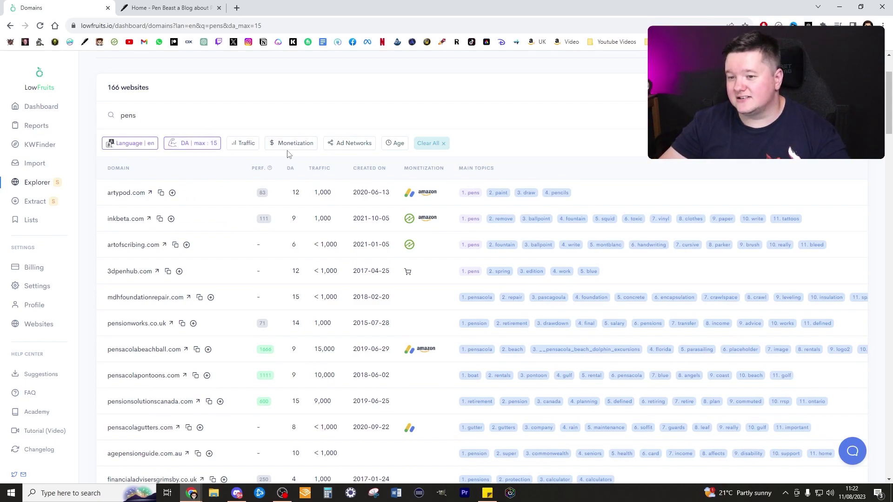
Add a minimum traffic filter of 1000, leaving 95 websites.
click(247, 143)
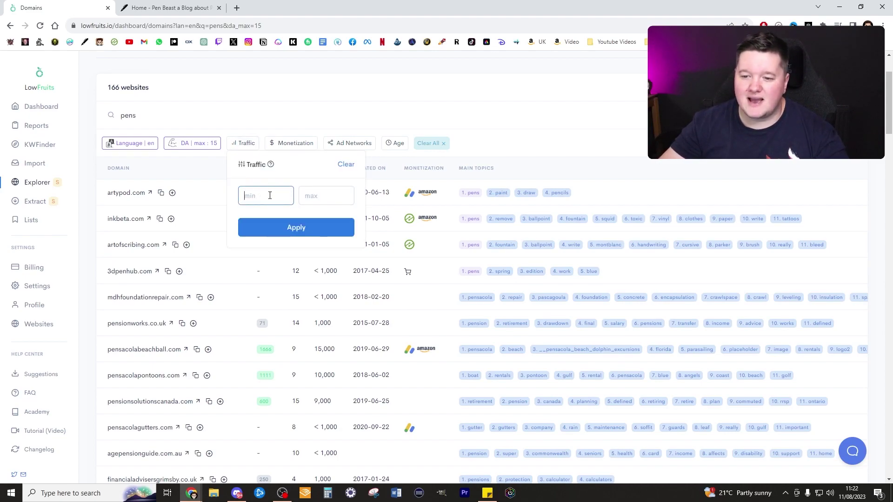
text(1000)
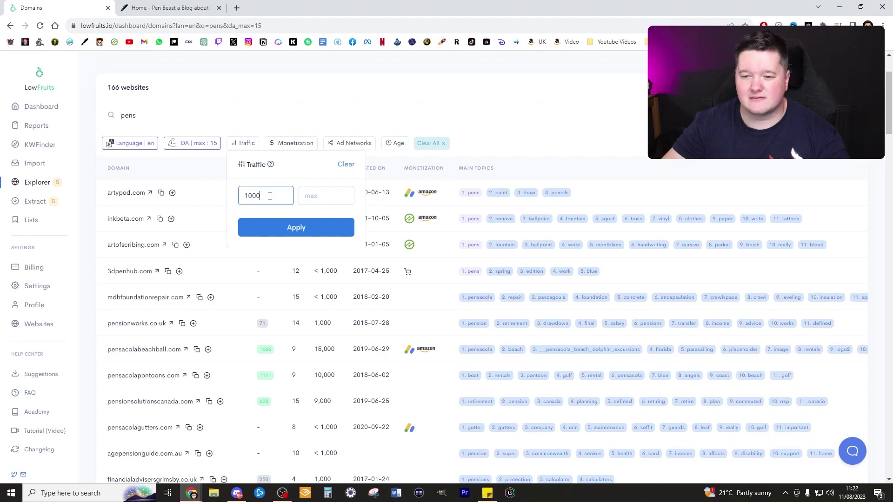
click(290, 233)
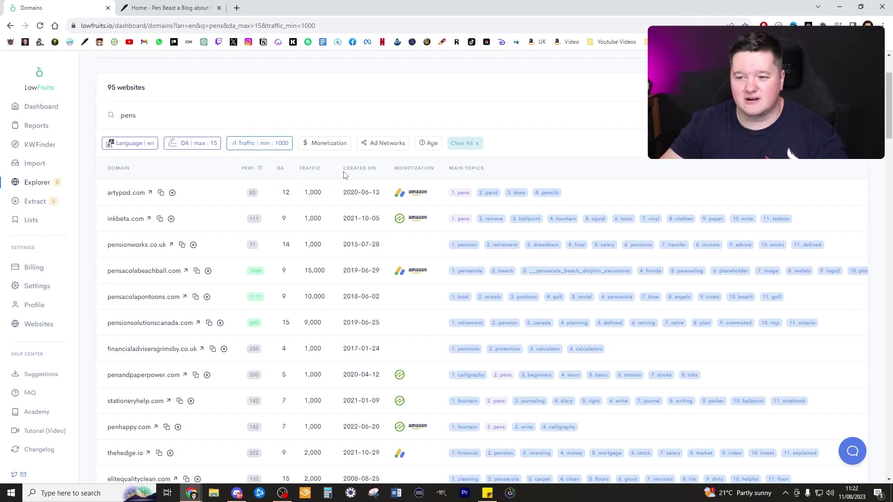
Review the Monetization and Ad Networks filter options without changing them.
click(336, 148)
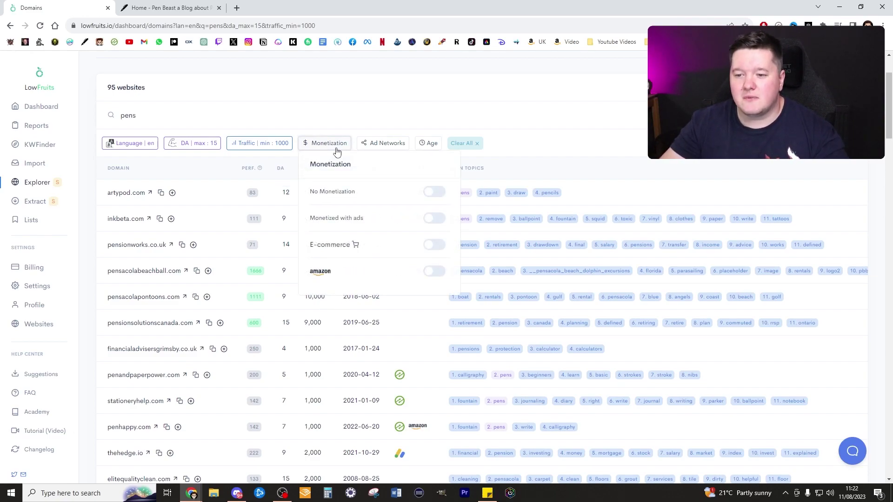
click(365, 119)
click(398, 145)
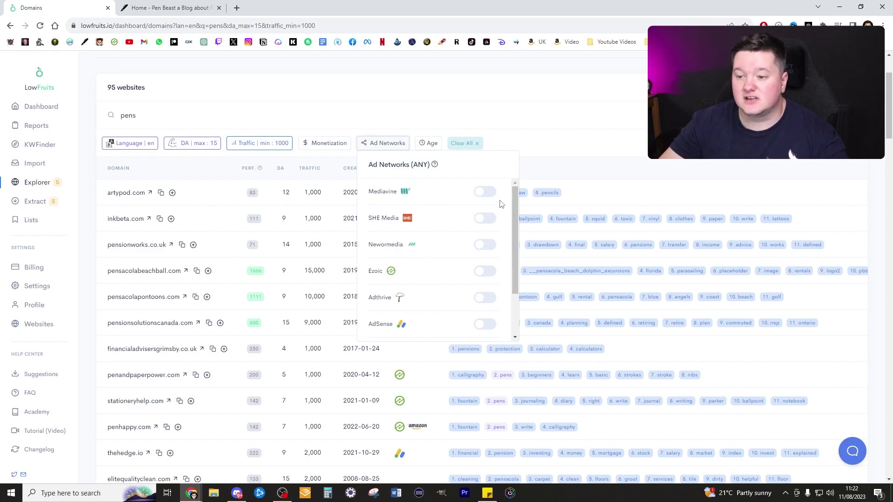
click(424, 125)
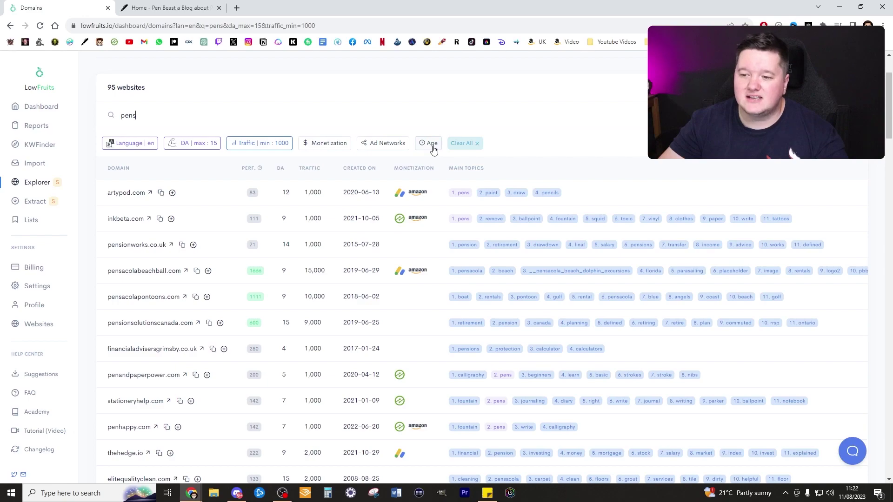
Turn on the 'Age < 3 years' domain age filter, cutting results to 30 websites.
click(432, 145)
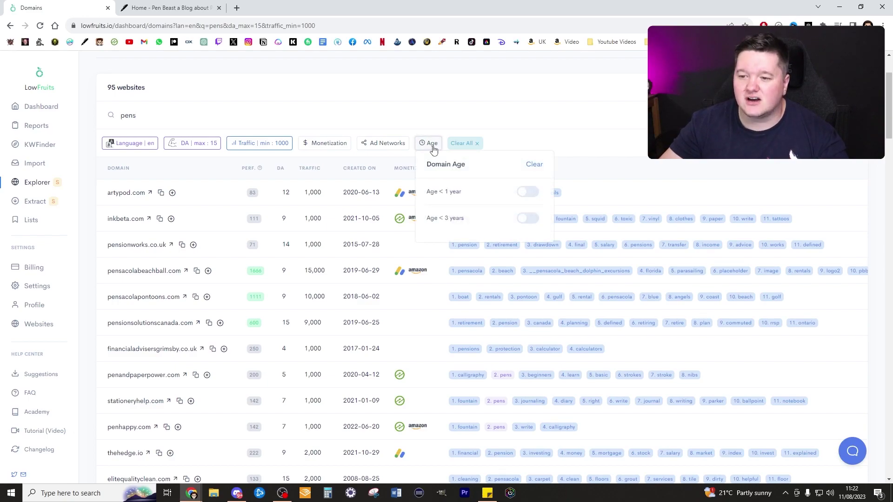
click(526, 224)
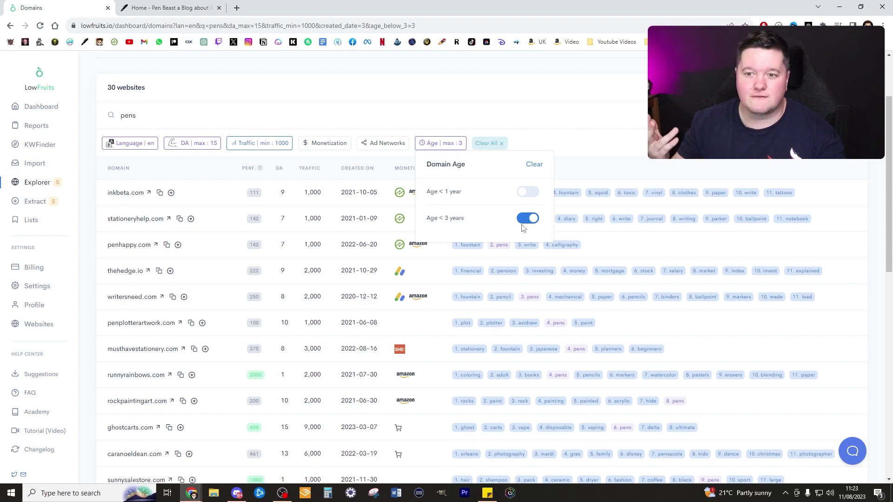
click(568, 99)
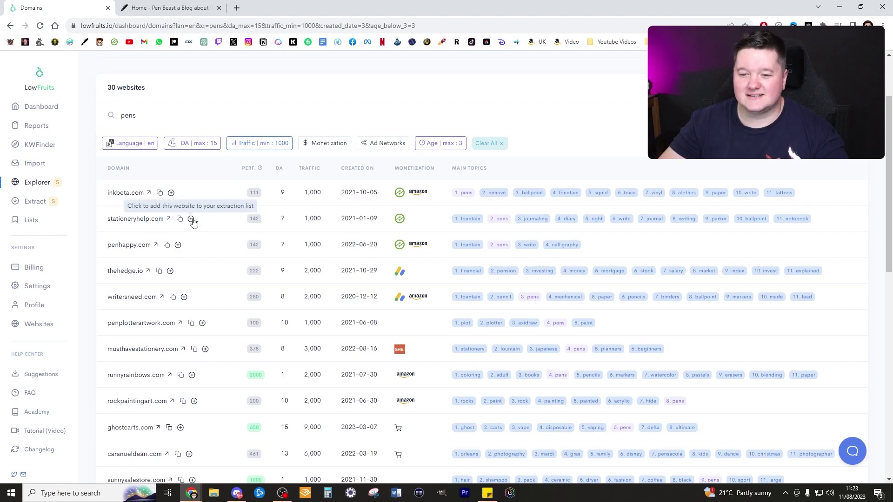
Add the top pen competitor domains to extraction and open the extractor pre-filled with eight sites.
click(178, 245)
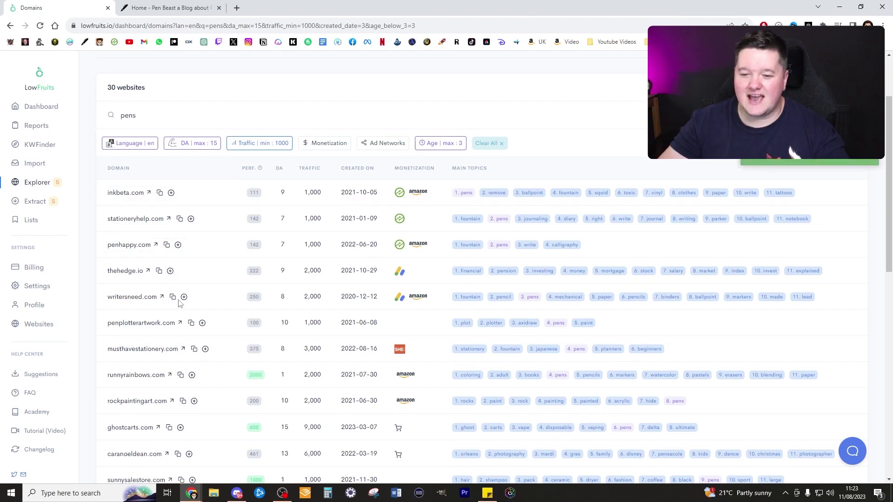
click(171, 270)
click(184, 297)
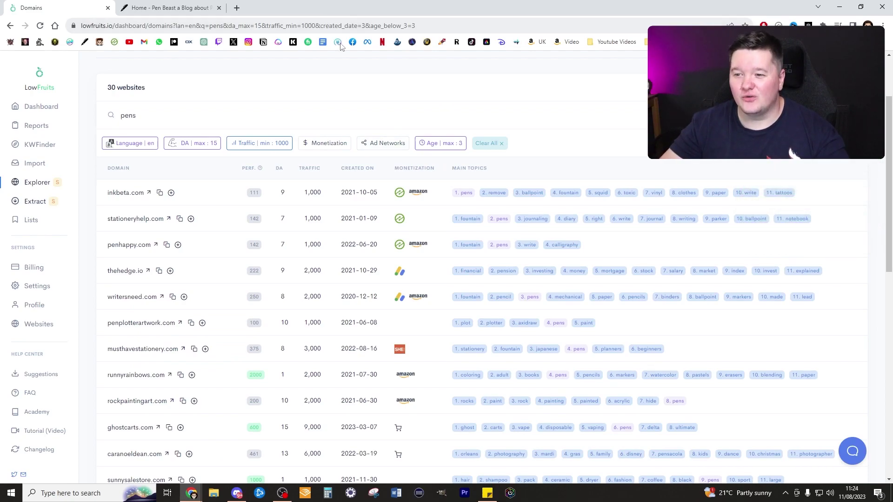
click(42, 206)
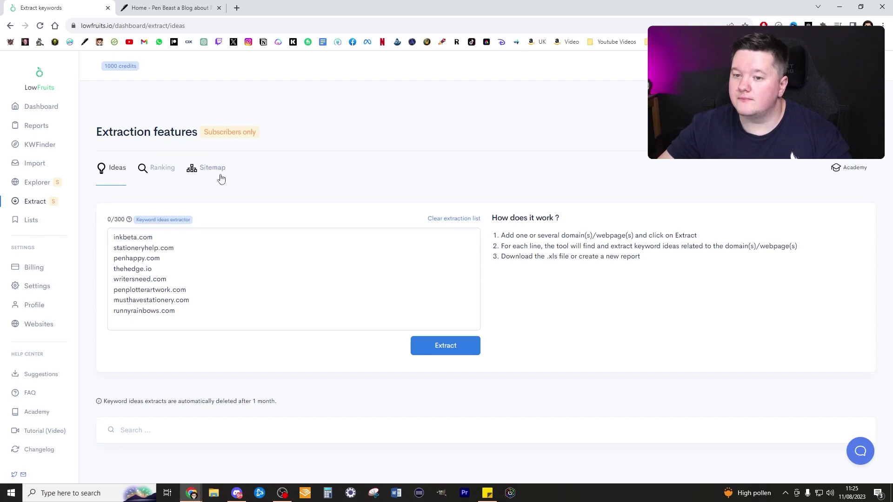
Choose Ranking keyword extraction for the eight pen domains, after checking Sitemap, and start it.
click(161, 172)
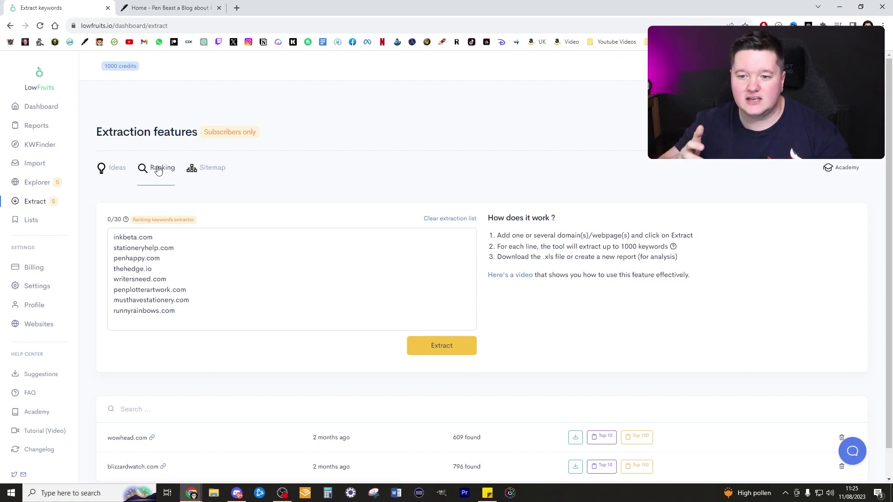
click(213, 173)
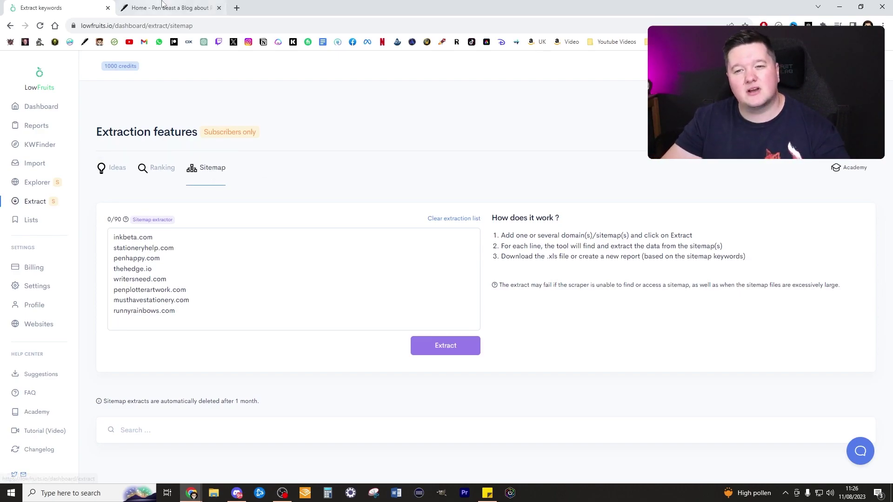
mouse_move(161, 11)
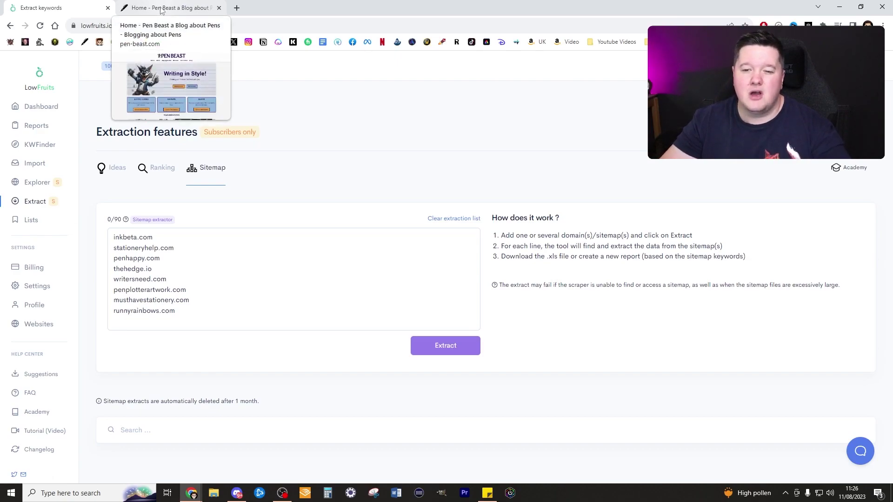
click(171, 173)
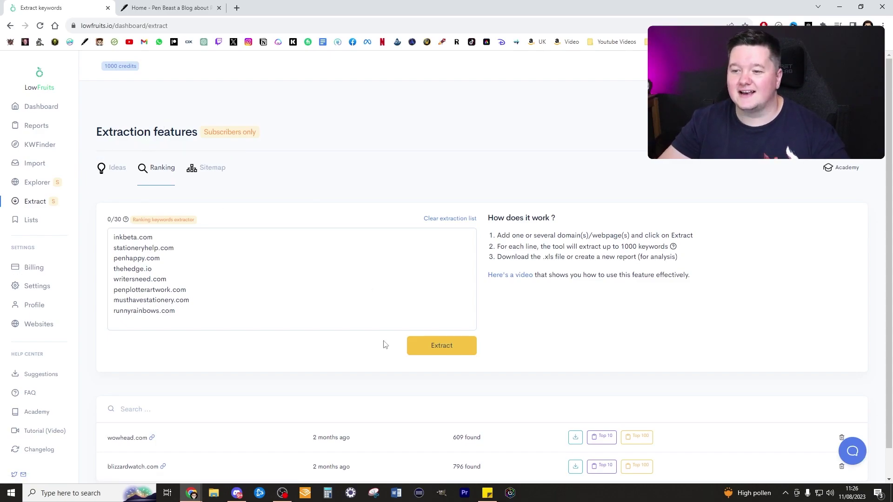
click(437, 353)
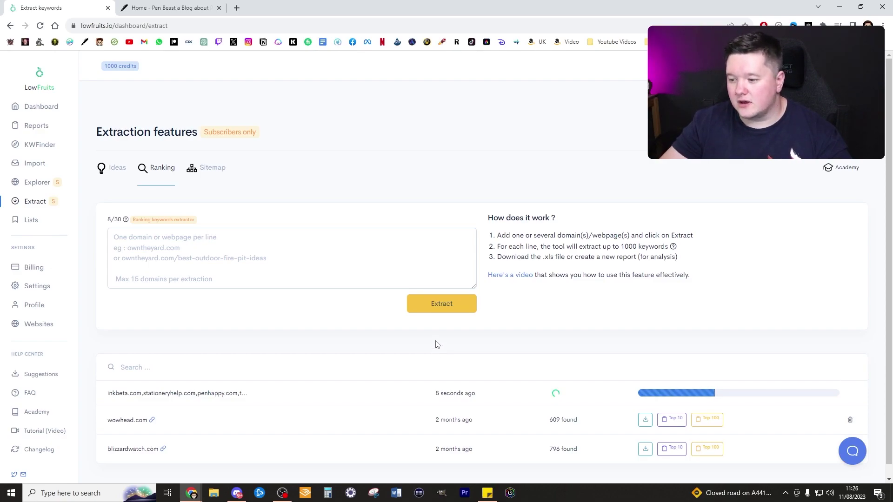
Delete the old wowhead.com and blizzardwatch.com extractions, confirming each with OK.
scroll(435, 324, down, 1)
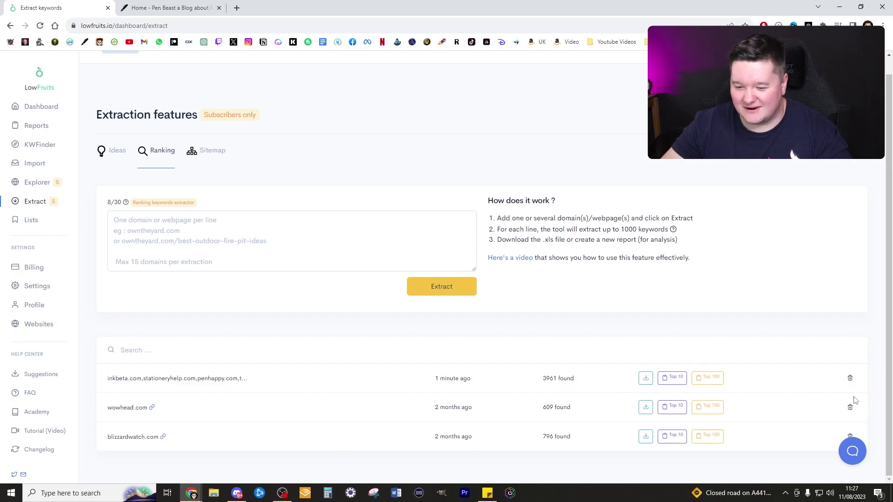
click(849, 408)
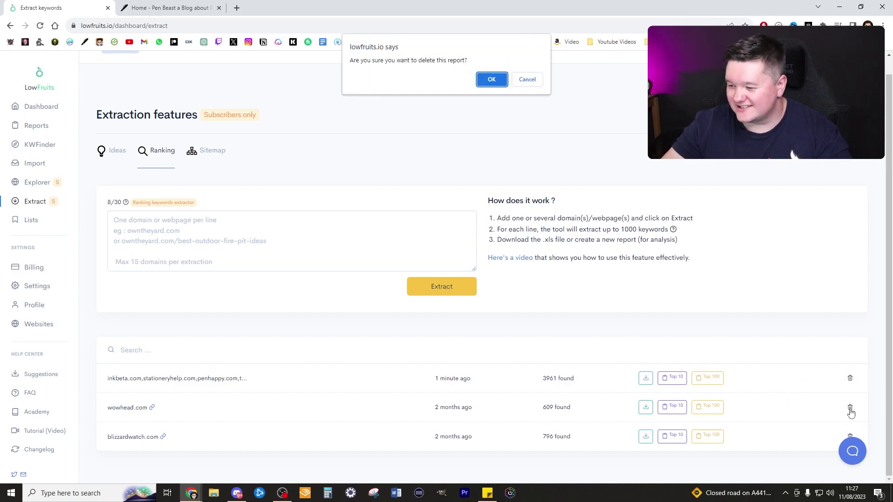
click(492, 79)
click(857, 425)
click(492, 80)
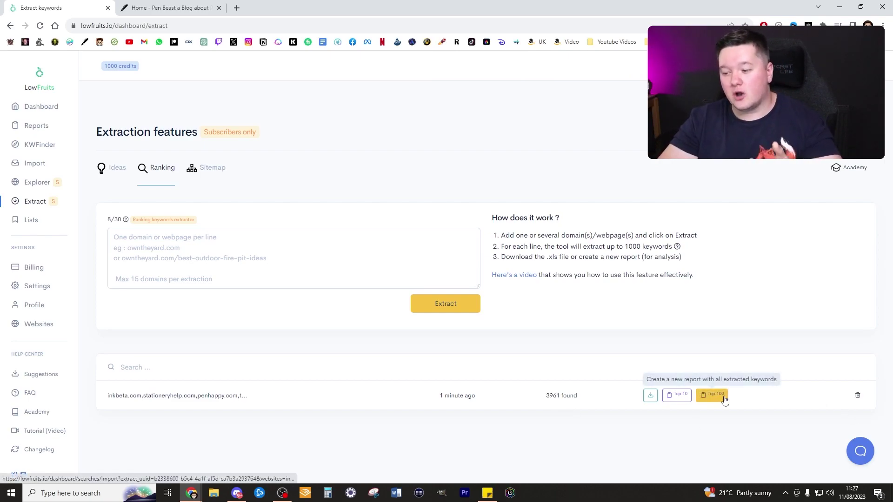
Send the pen sites' Top 10 ranking keywords to a new import and review the pre-filled list.
click(679, 396)
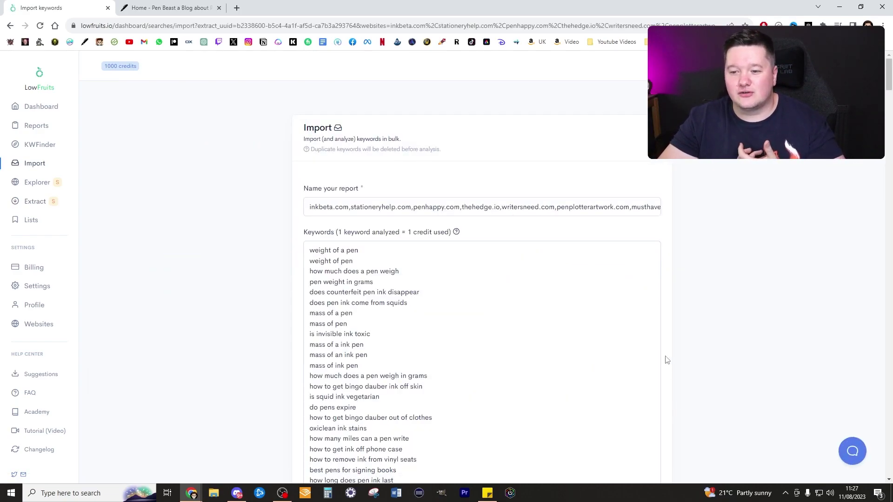
scroll(666, 360, down, 3)
scroll(606, 281, up, 3)
scroll(475, 237, down, 20)
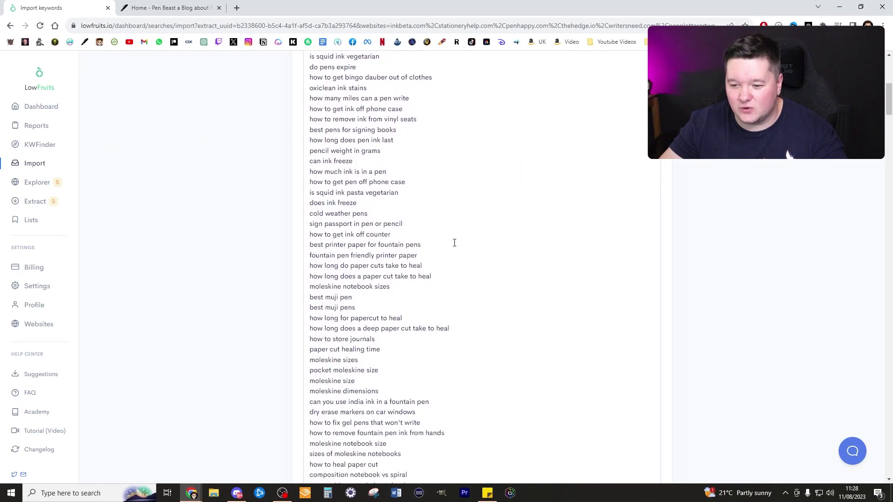
scroll(491, 273, down, 20)
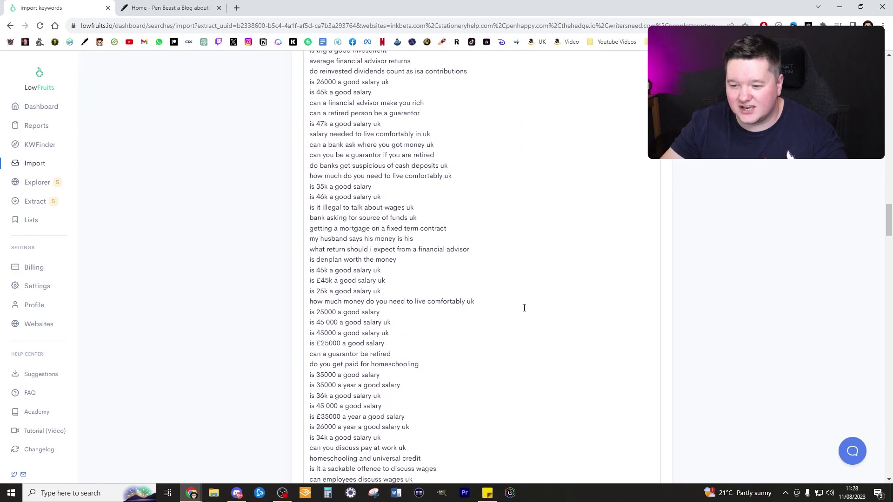
scroll(537, 320, down, 20)
scroll(431, 301, down, 10)
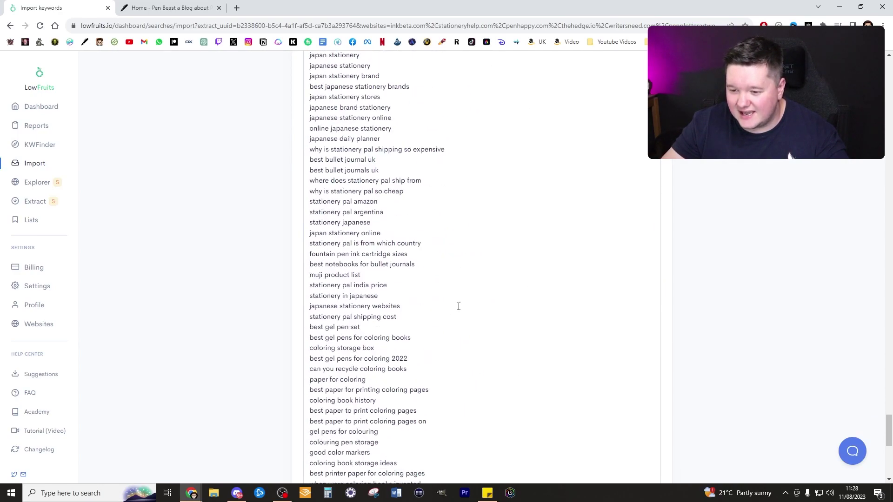
scroll(623, 321, down, 10)
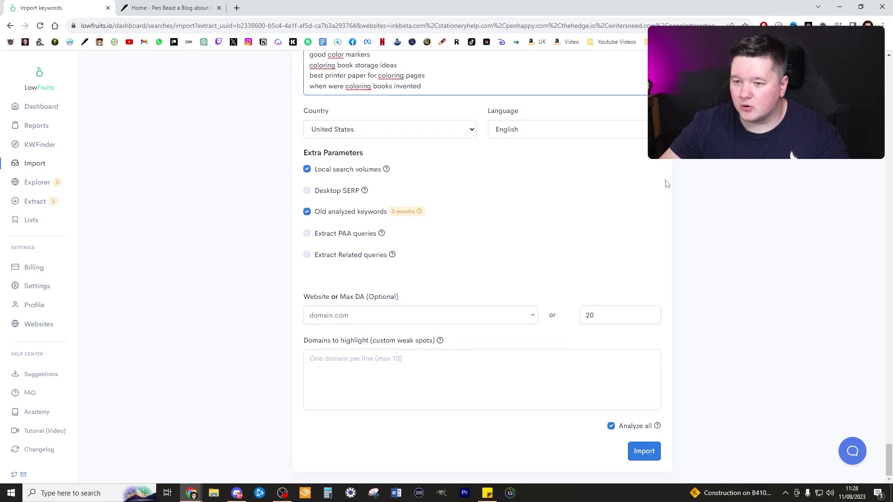
scroll(448, 197, up, 15)
scroll(455, 195, up, 15)
scroll(461, 203, up, 15)
scroll(463, 207, up, 15)
scroll(465, 210, down, 15)
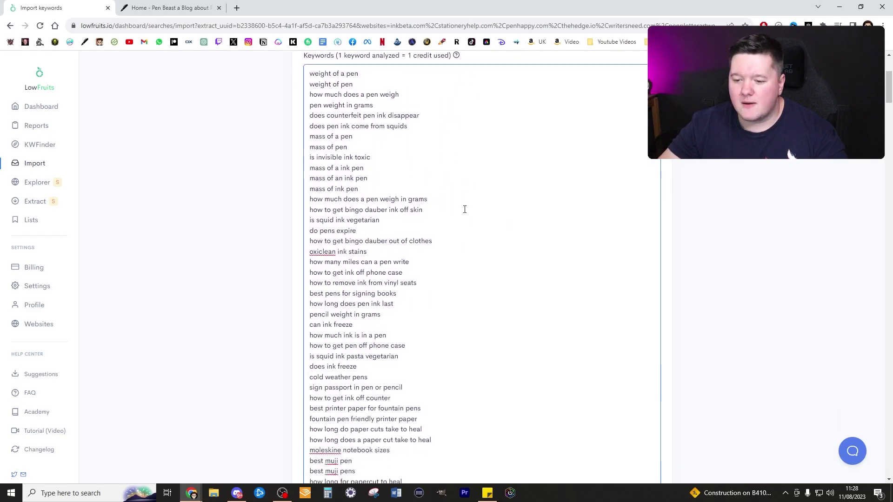
scroll(465, 210, down, 10)
scroll(465, 212, down, 15)
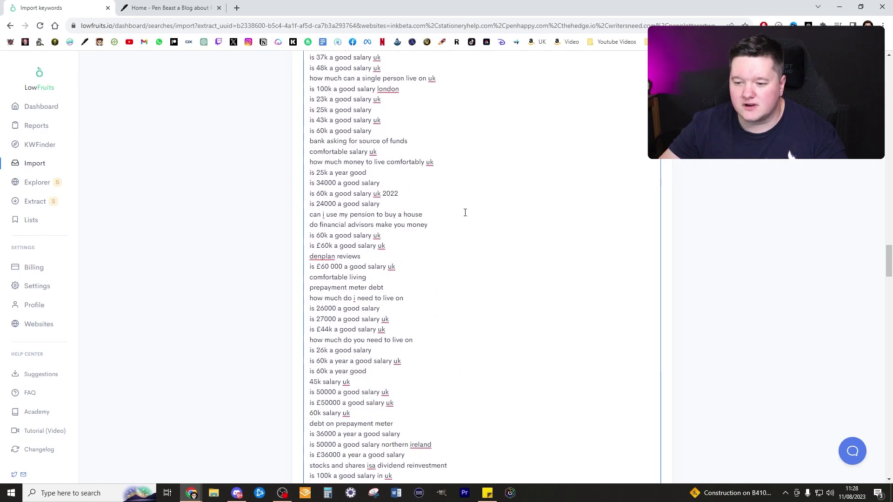
scroll(465, 218, down, 20)
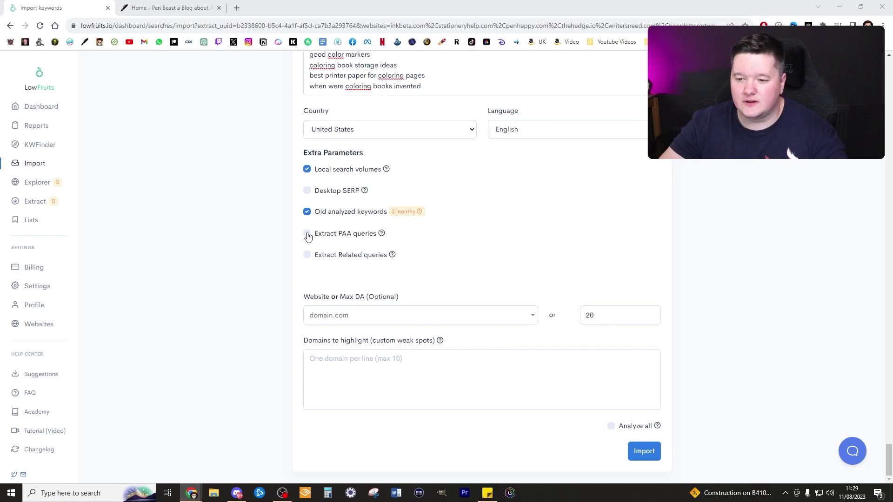
Import the keywords with PAA and Related queries extraction enabled, creating a 490-keyword report.
click(308, 234)
click(307, 255)
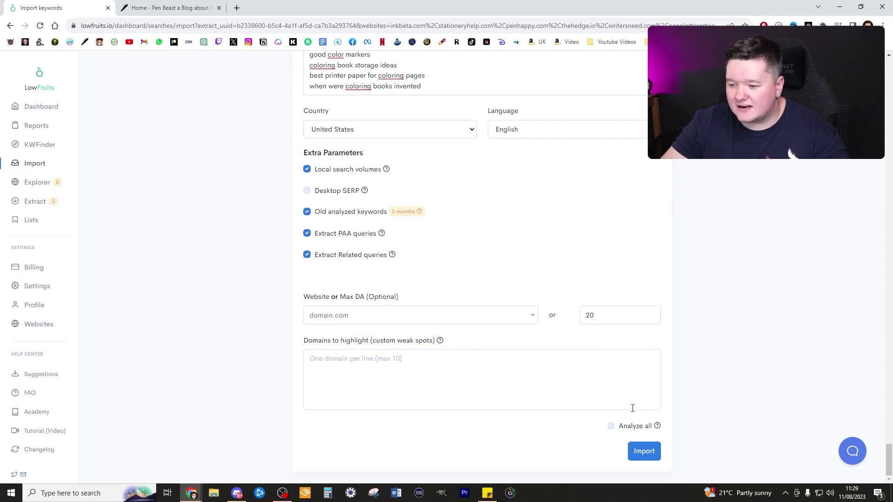
click(639, 454)
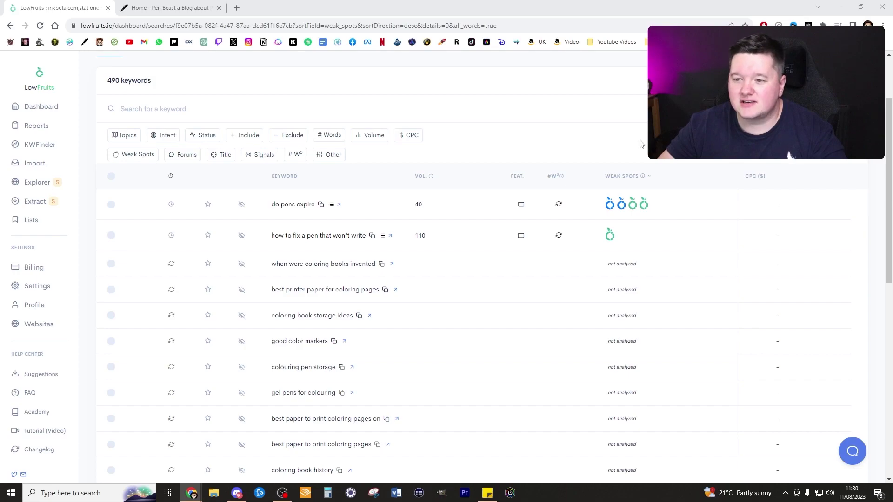
scroll(524, 175, down, 1)
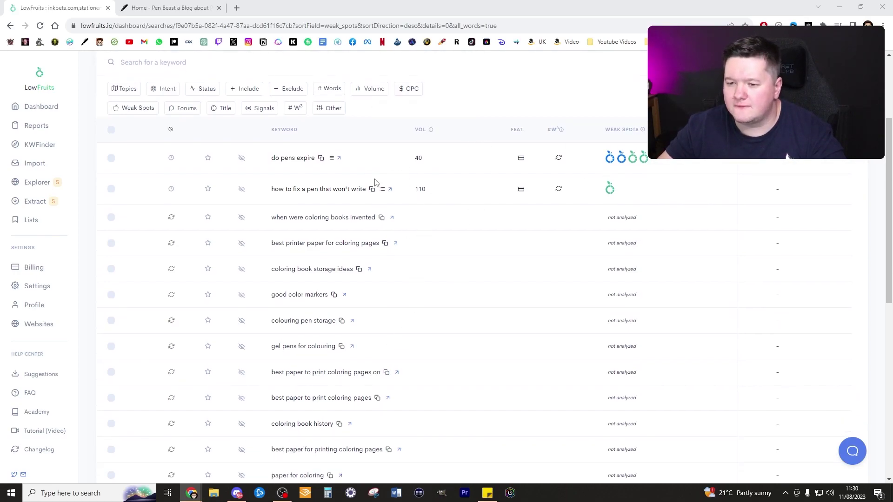
scroll(550, 144, up, 3)
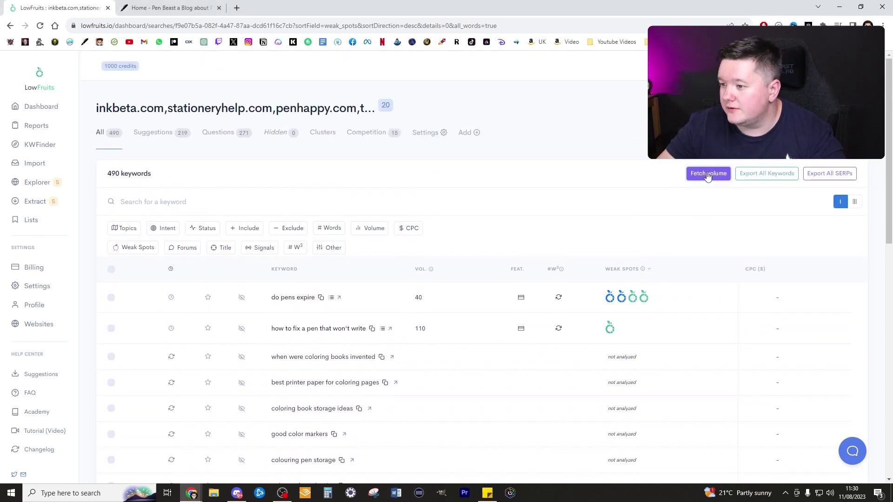
click(708, 175)
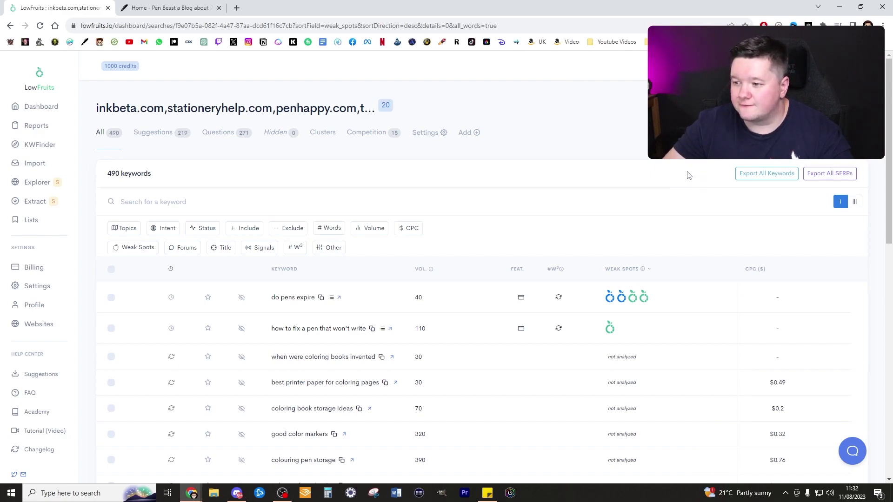
scroll(472, 225, down, 4)
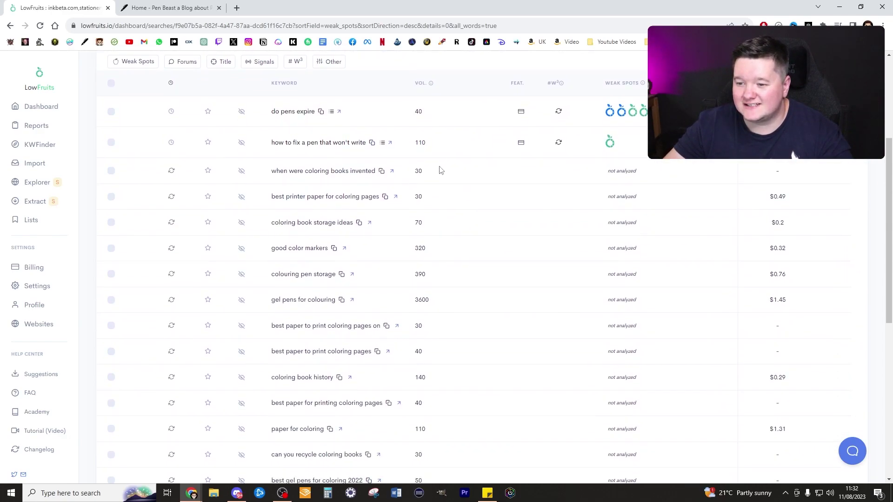
scroll(441, 279, down, 4)
scroll(441, 325, down, 3)
scroll(441, 351, up, 11)
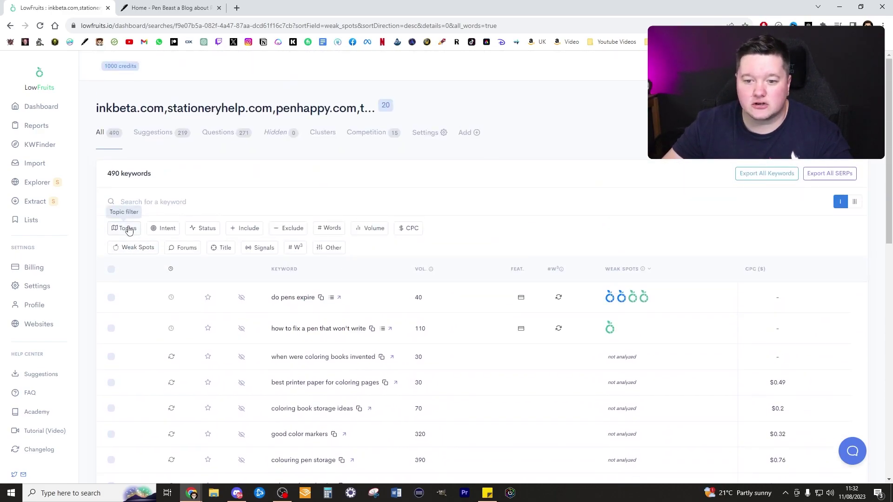
Show topic tags and hide the Mortgage topic, leaving 248 visible keywords with 239 hidden.
click(128, 230)
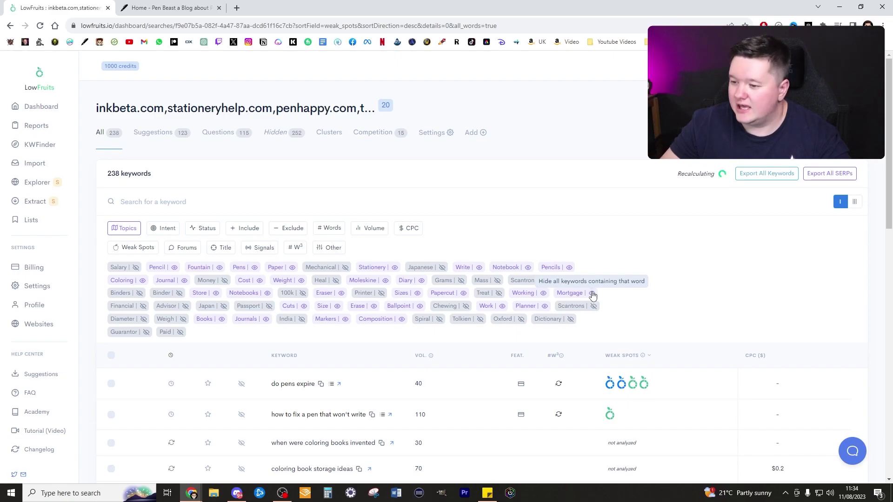
click(592, 294)
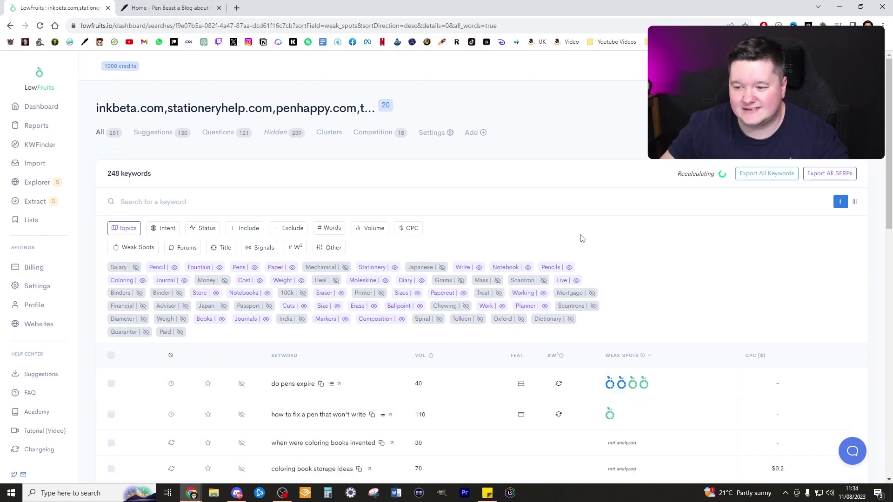
scroll(597, 241, down, 4)
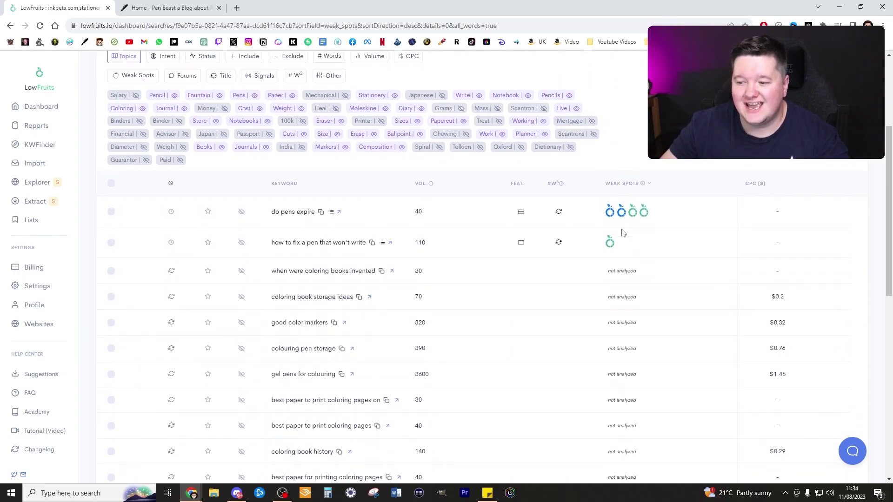
scroll(623, 232, down, 9)
scroll(623, 235, up, 13)
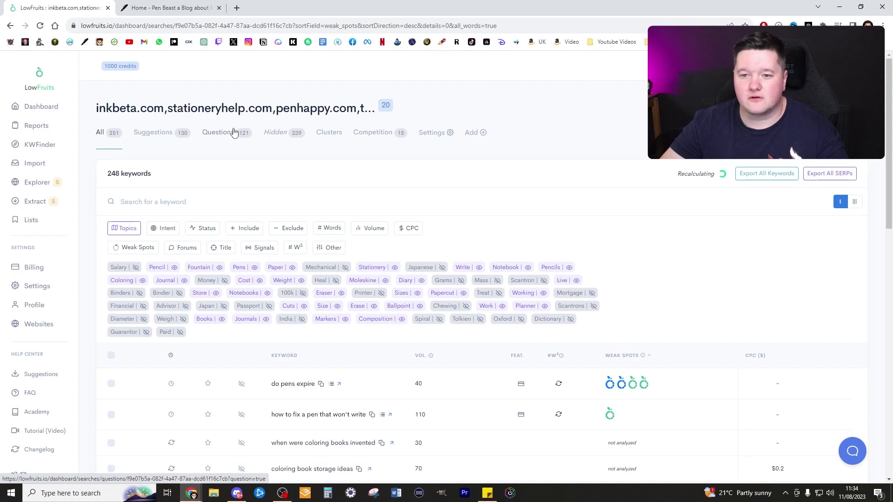
Switch the report to its Questions list of 119 keywords.
click(234, 133)
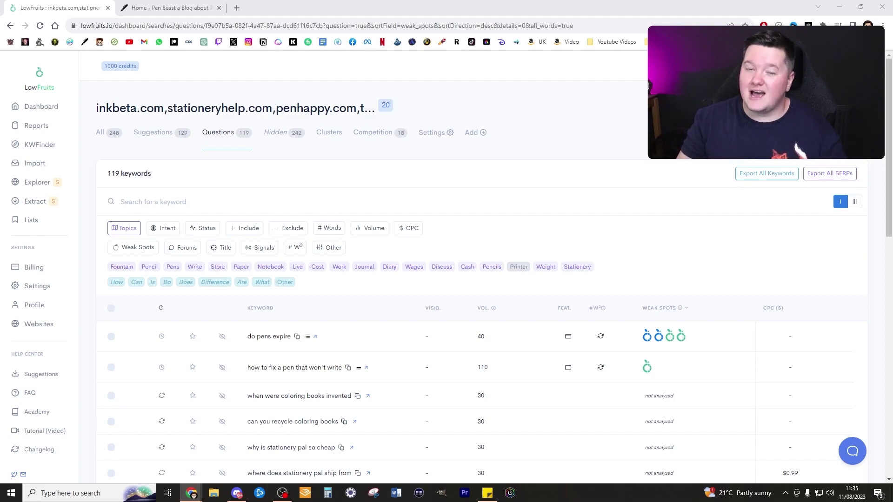
click(319, 204)
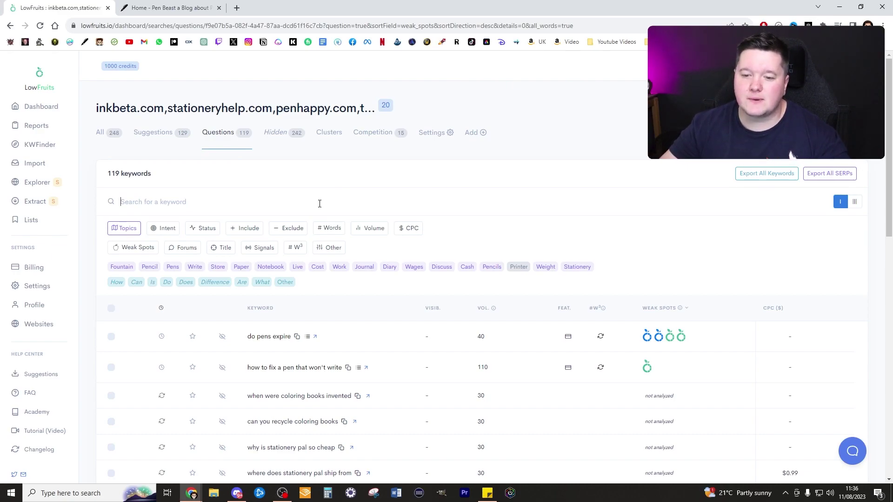
text(pens)
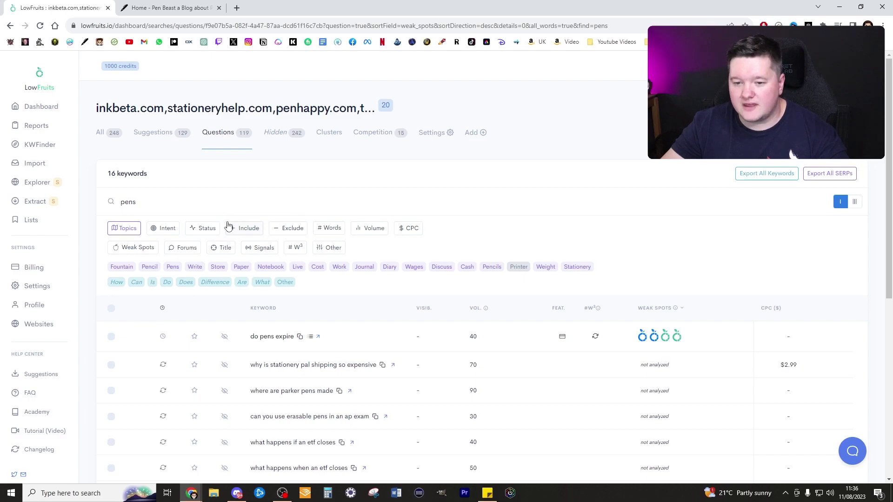
click(117, 233)
click(118, 233)
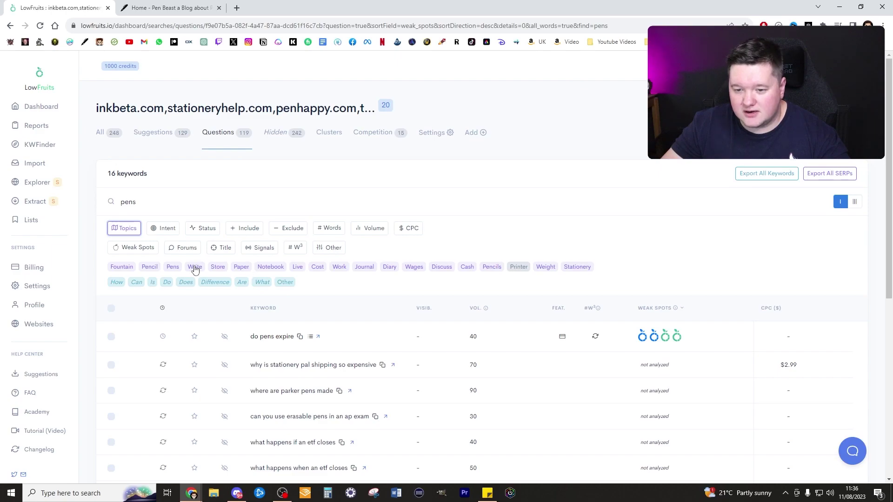
click(114, 268)
scroll(358, 306, down, 1)
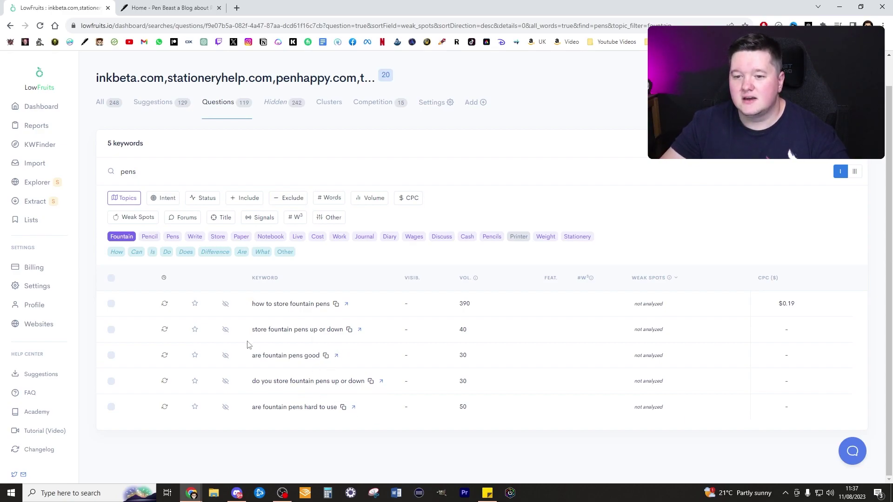
click(194, 236)
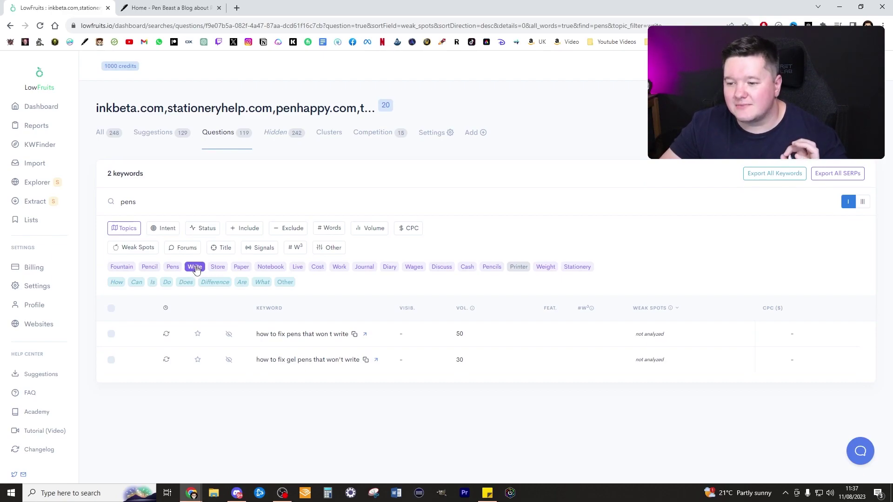
click(196, 270)
scroll(382, 305, down, 2)
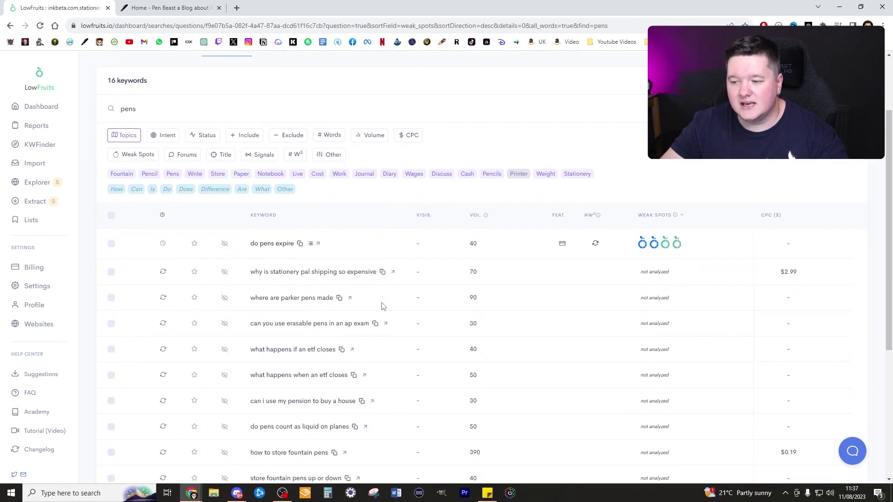
key(BackSpace)
key(BackSpace)
key(BackSpace)
key(BackSpace)
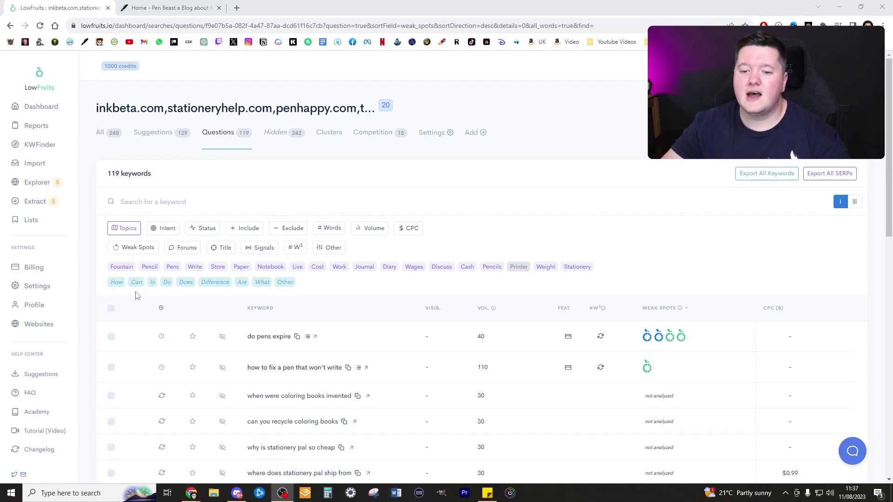
Select all 119 question keywords across every page and run SERP extraction on them.
scroll(235, 258, down, 2)
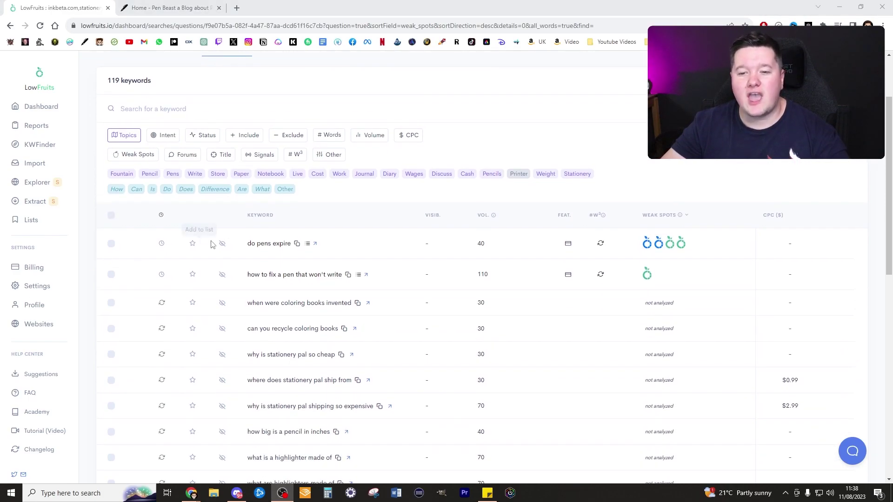
scroll(212, 89, up, 2)
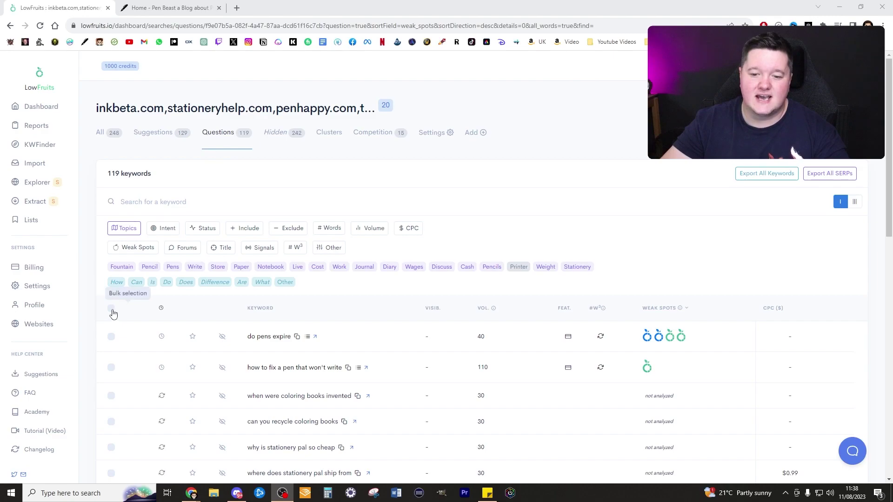
mouse_move(112, 310)
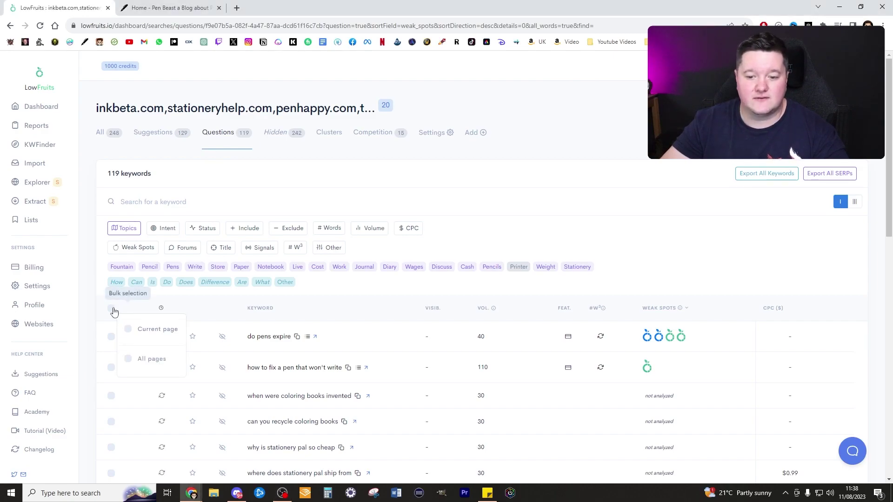
click(151, 359)
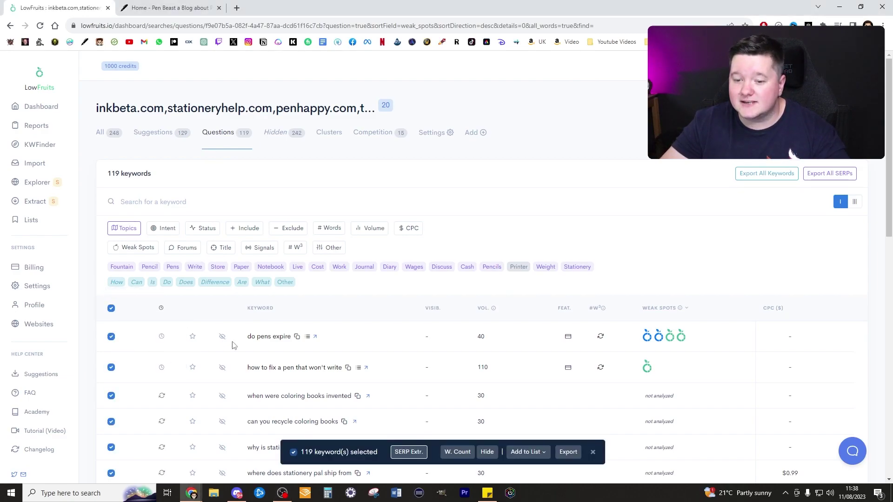
scroll(459, 261, down, 3)
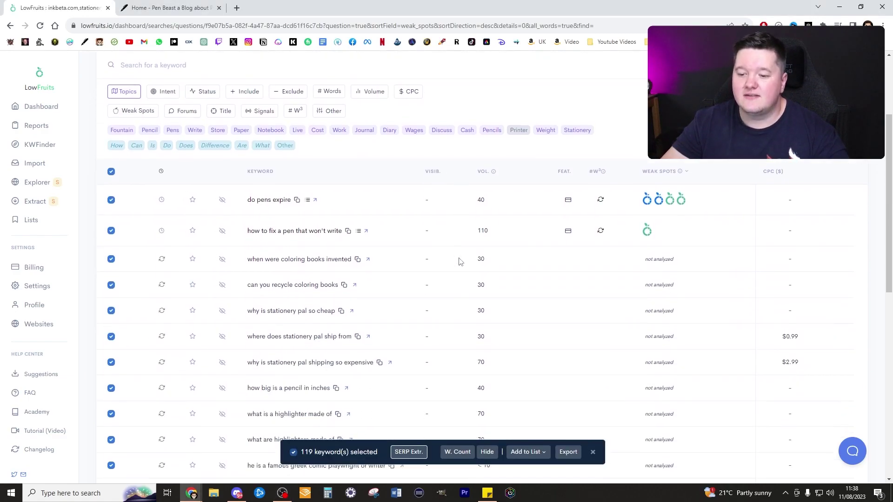
click(408, 452)
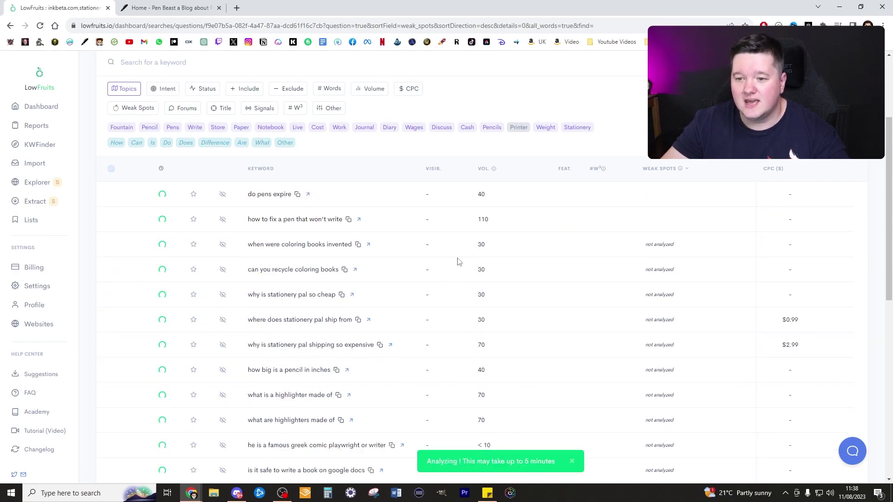
Review the weak-spot results, led by 'is squid ink vegetarian' (volume 170), and check a weak spot's ranking details.
scroll(546, 285, up, 3)
scroll(594, 255, down, 1)
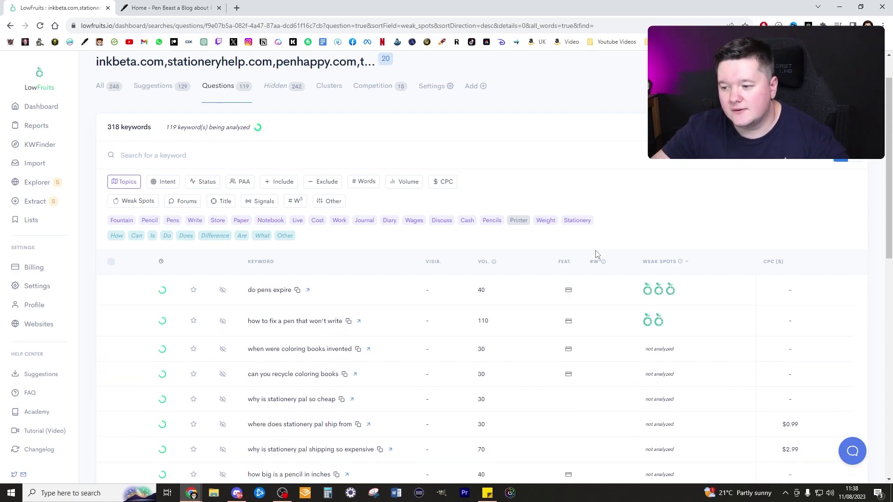
scroll(550, 180, down, 3)
scroll(547, 178, down, 1)
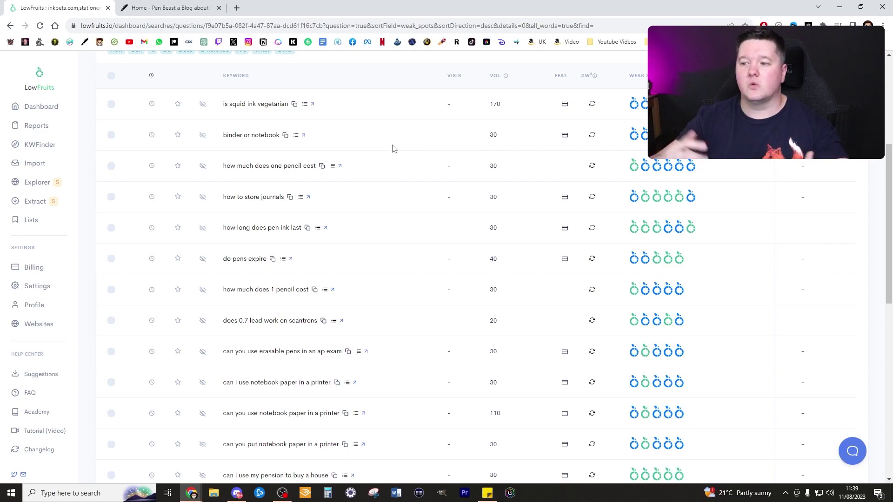
mouse_move(642, 138)
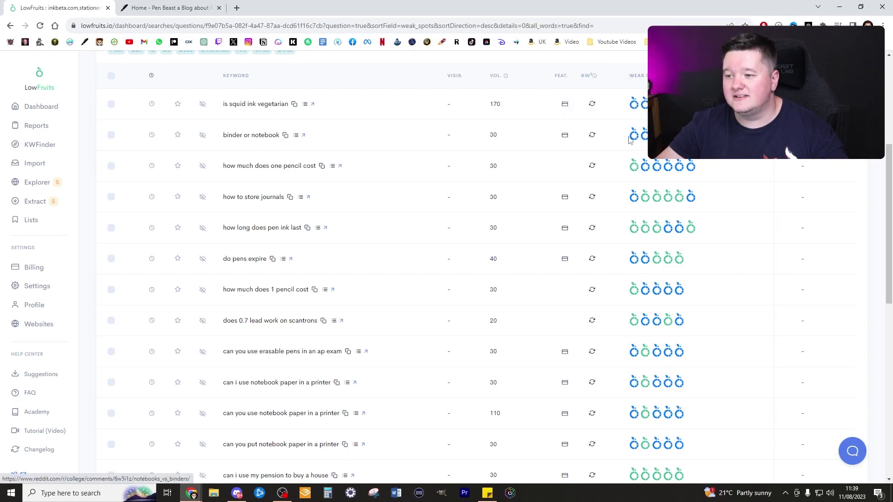